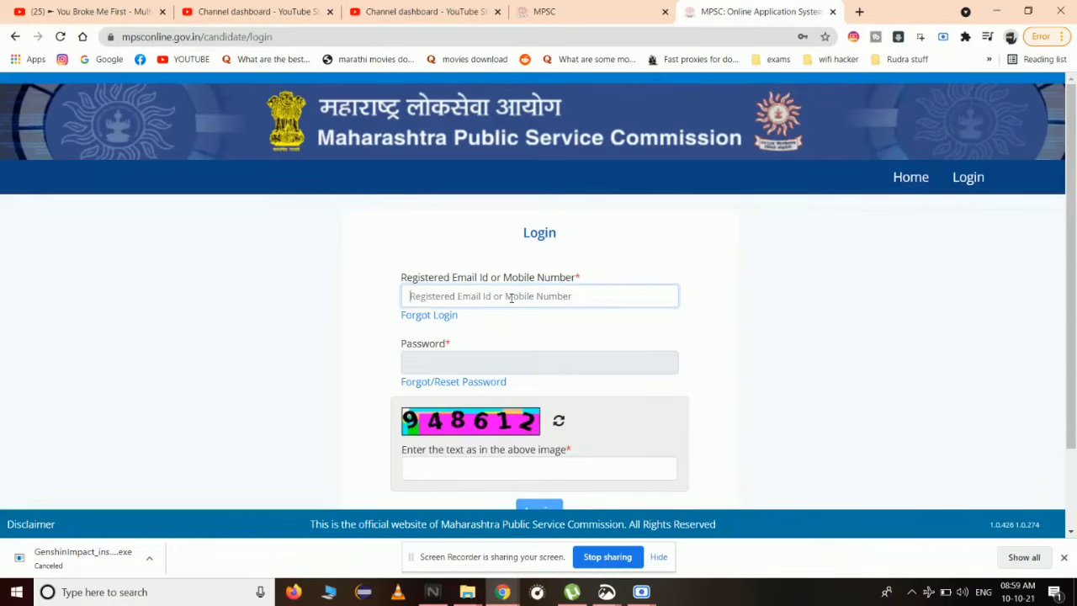
- Log in to the candidate account with the saved registered email, the password and the captcha digits
left_click(511, 297)
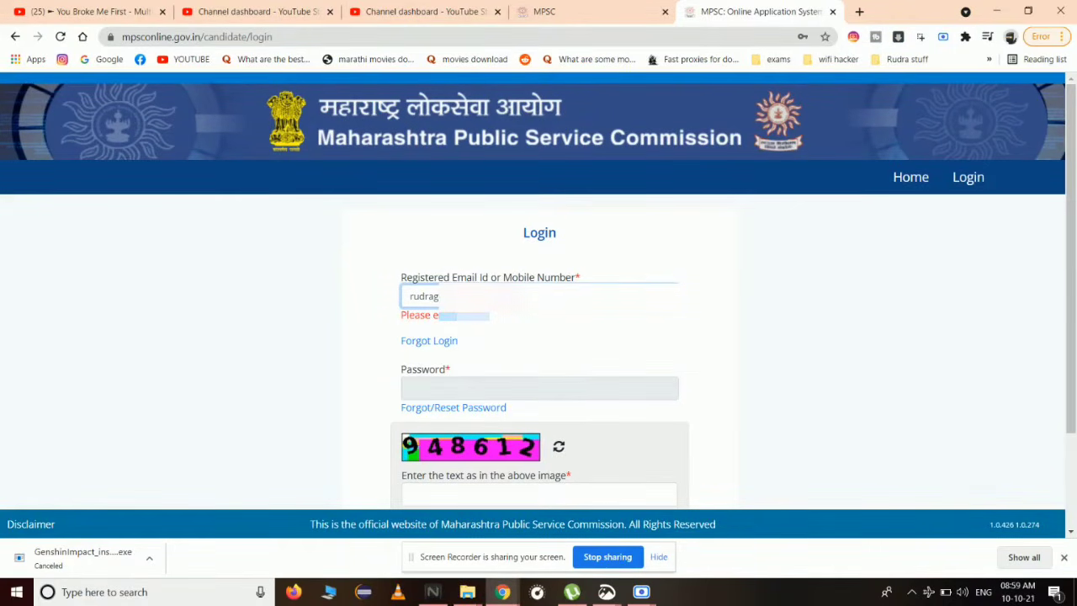
left_click(455, 321)
key("Tab")
type("********")
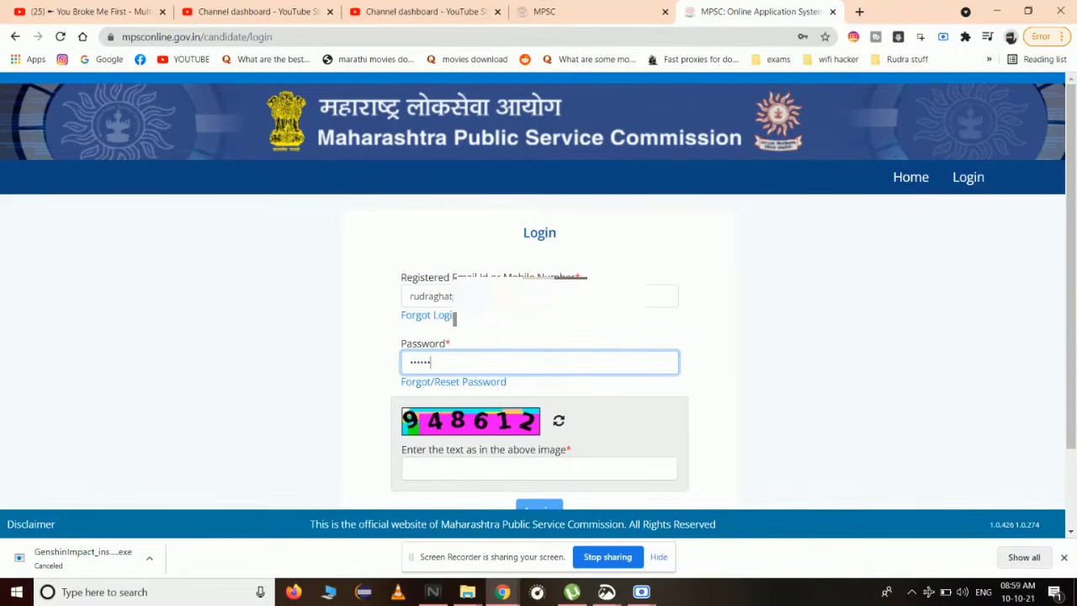
type("*")
left_click(437, 477)
type("948612")
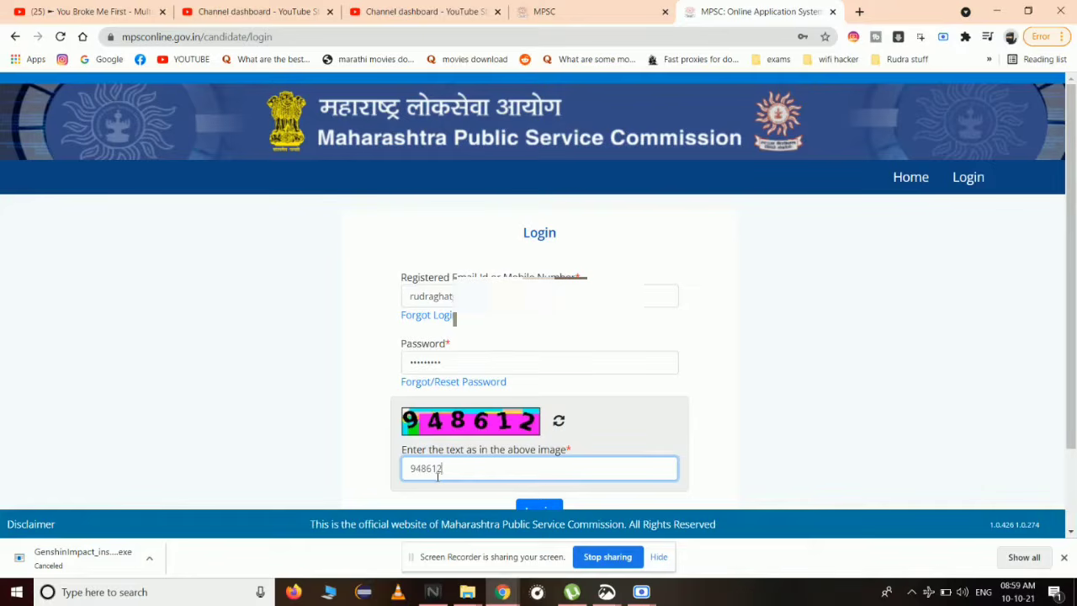
left_click(551, 507)
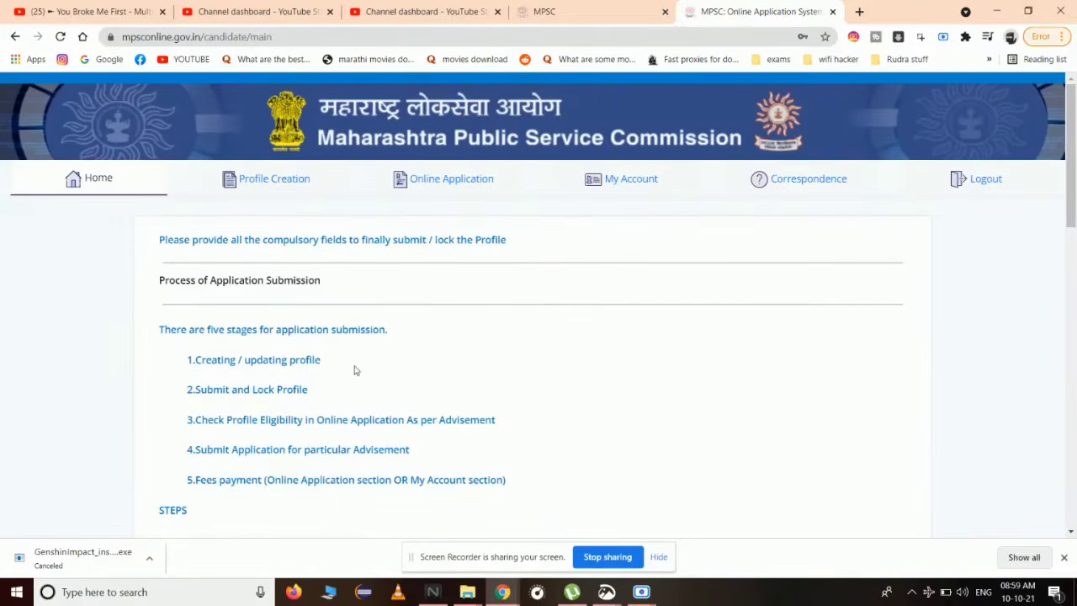
- From the Online Application list, open Advertisement 106, State Services Preliminary Examination 2021, and check eligibility
left_click(417, 199)
scroll(271, 370, "down", 20)
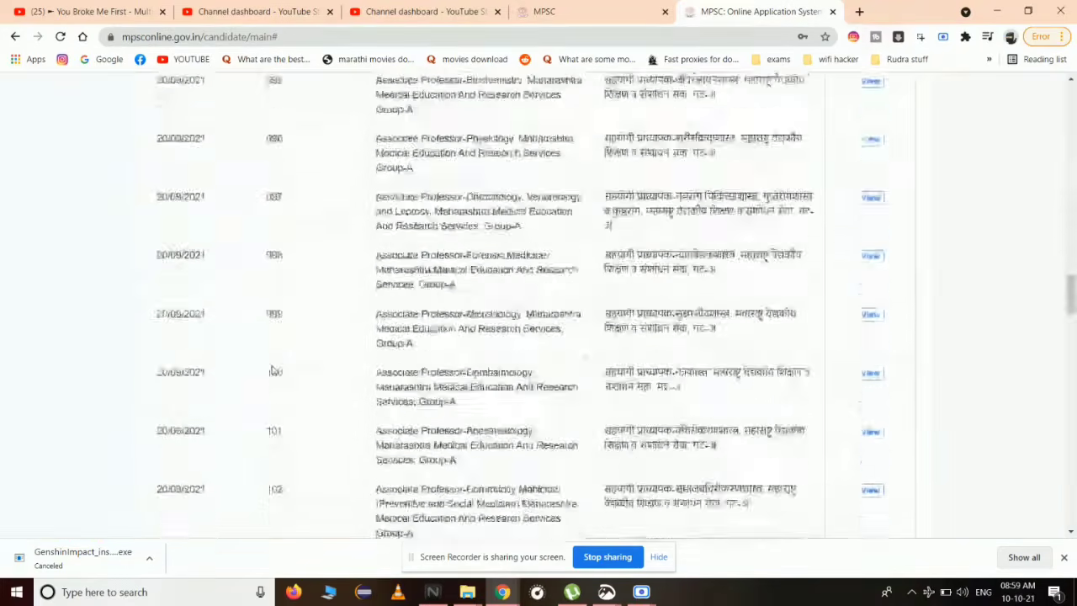
scroll(272, 370, "up", 6)
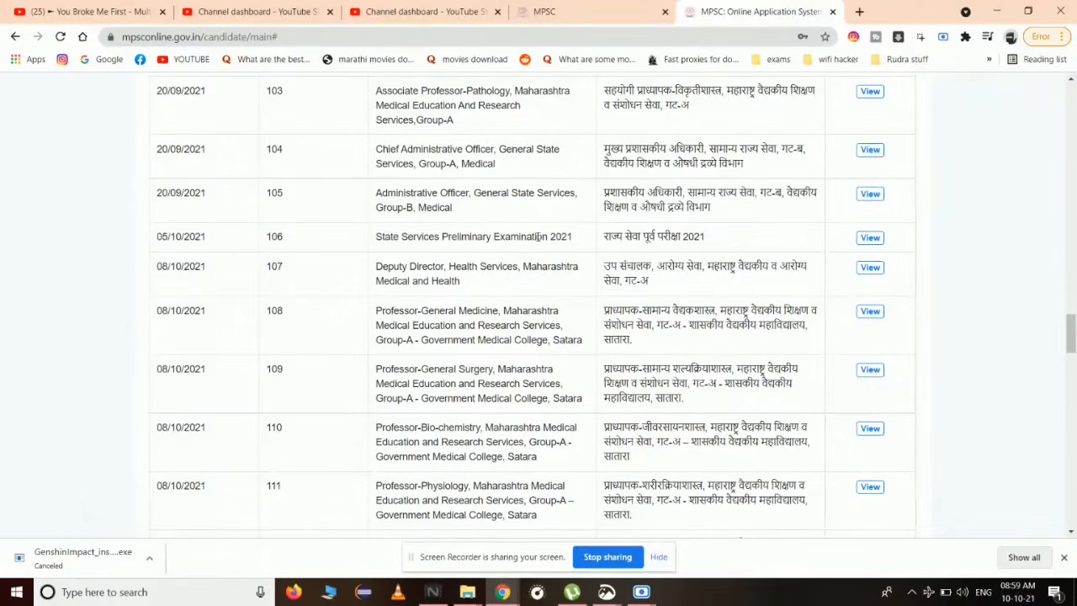
left_click(880, 243)
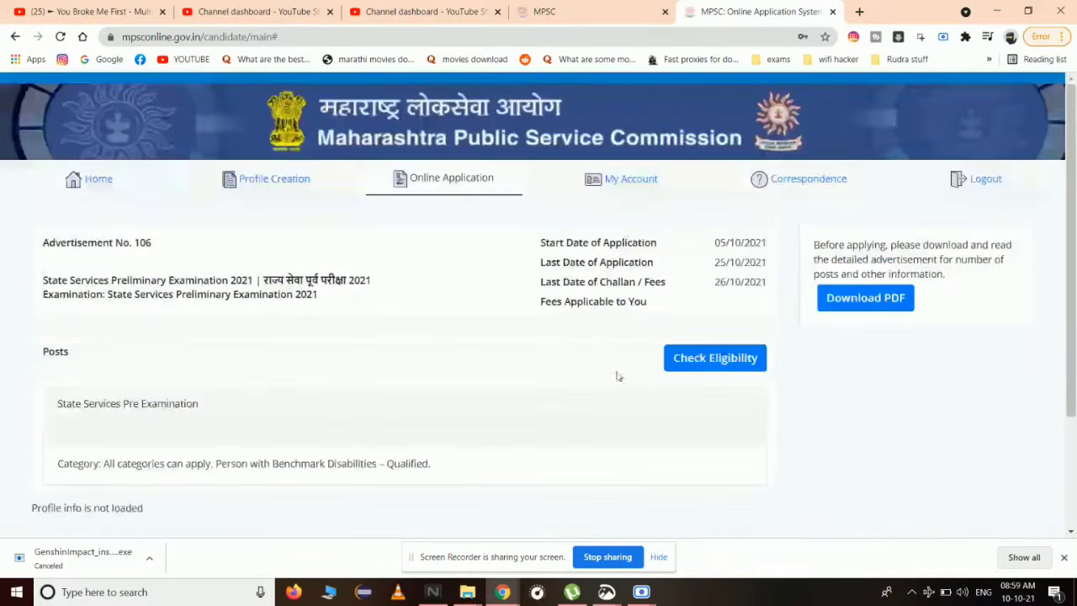
left_click(721, 364)
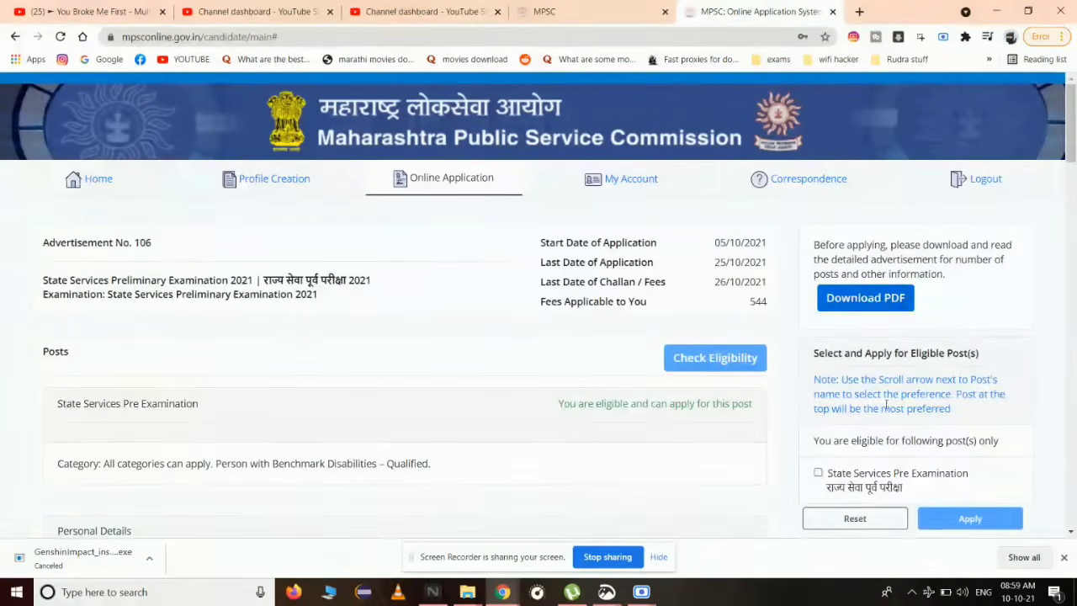
- Select the State Services Pre Examination post (fee 544) and apply for it
left_click(817, 474)
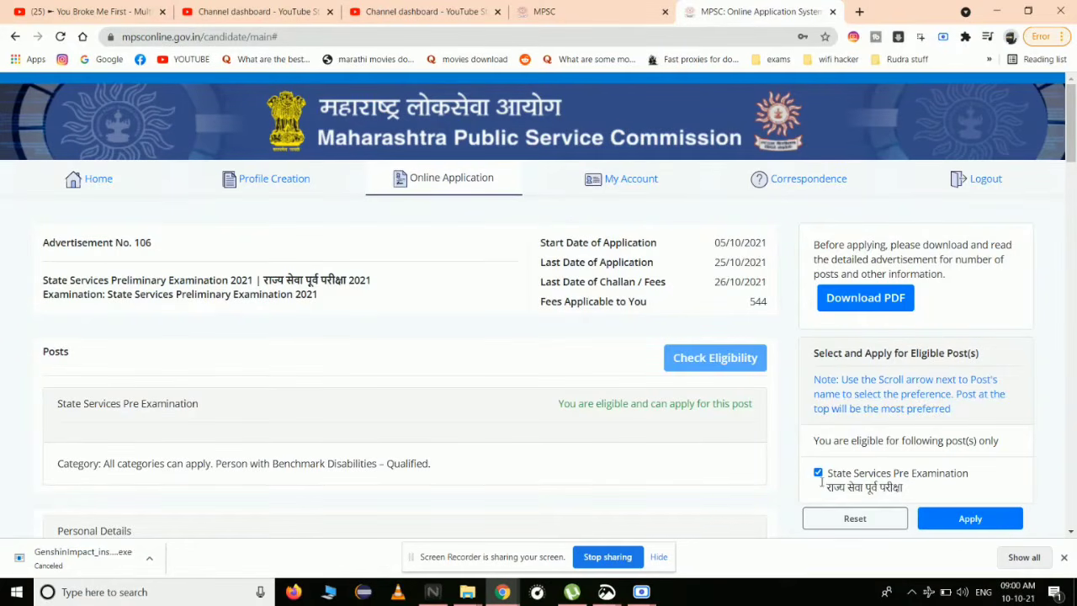
left_click(970, 519)
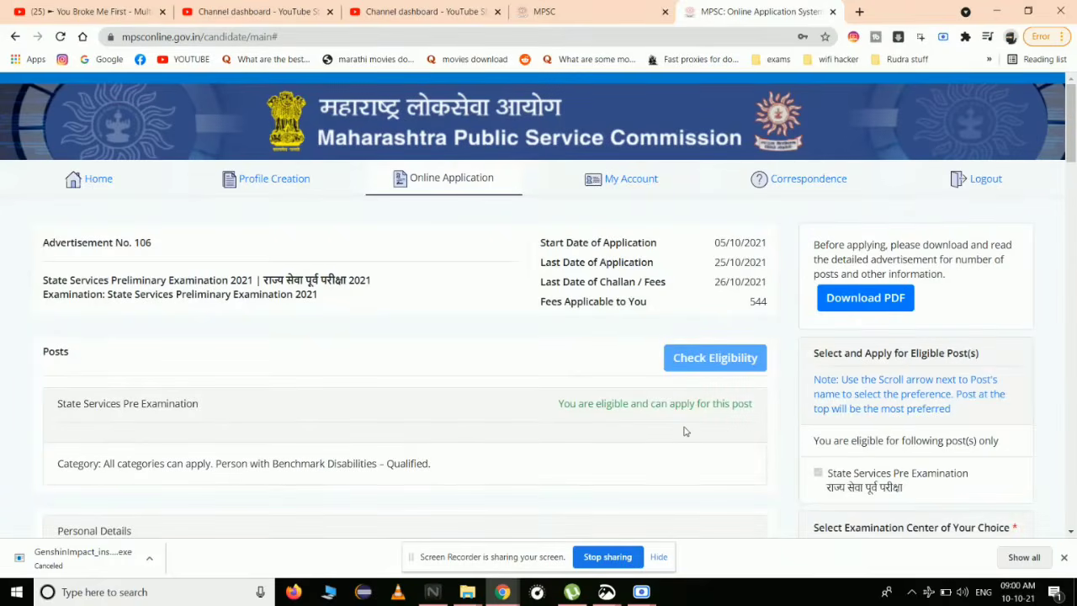
- Choose Pune as the examination centre and accept the declaration
scroll(684, 431, "down", 2)
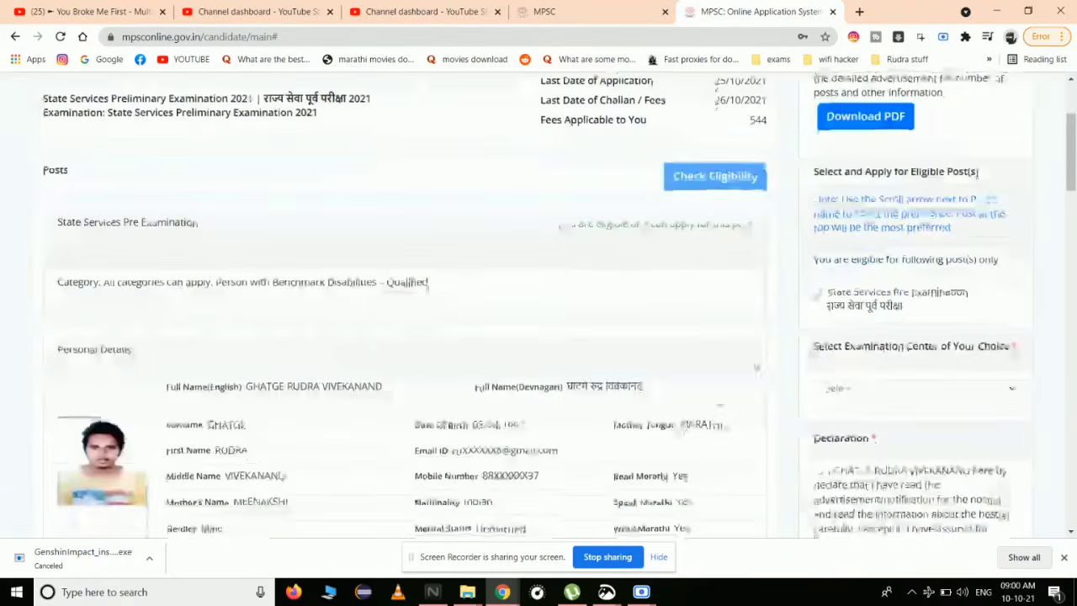
left_click(838, 388)
scroll(850, 362, "down", 1)
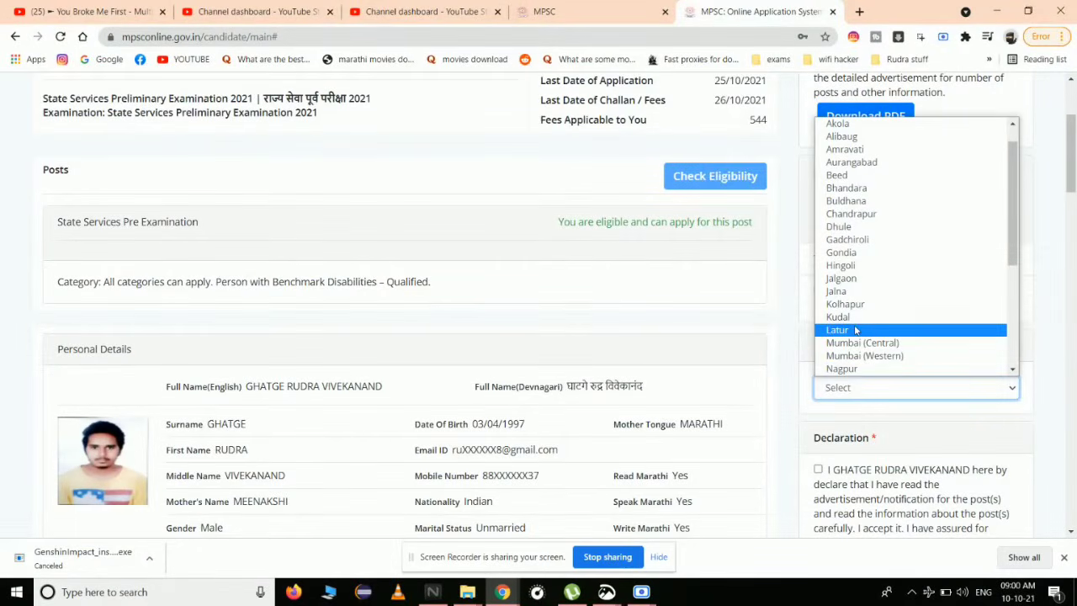
scroll(850, 328, "down", 3)
left_click(847, 324)
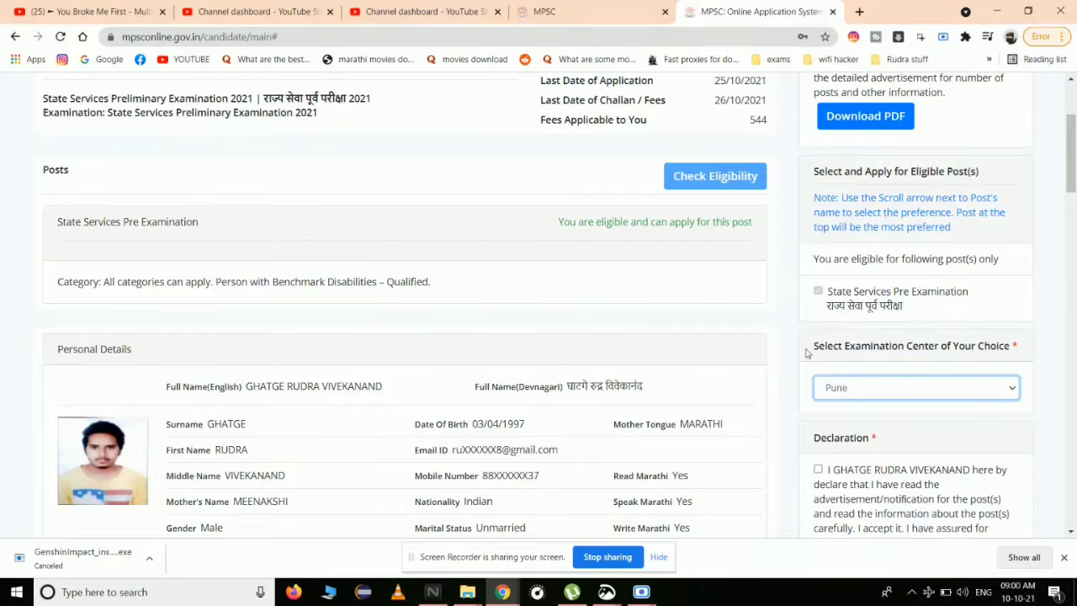
left_click(789, 369)
scroll(787, 369, "down", 2)
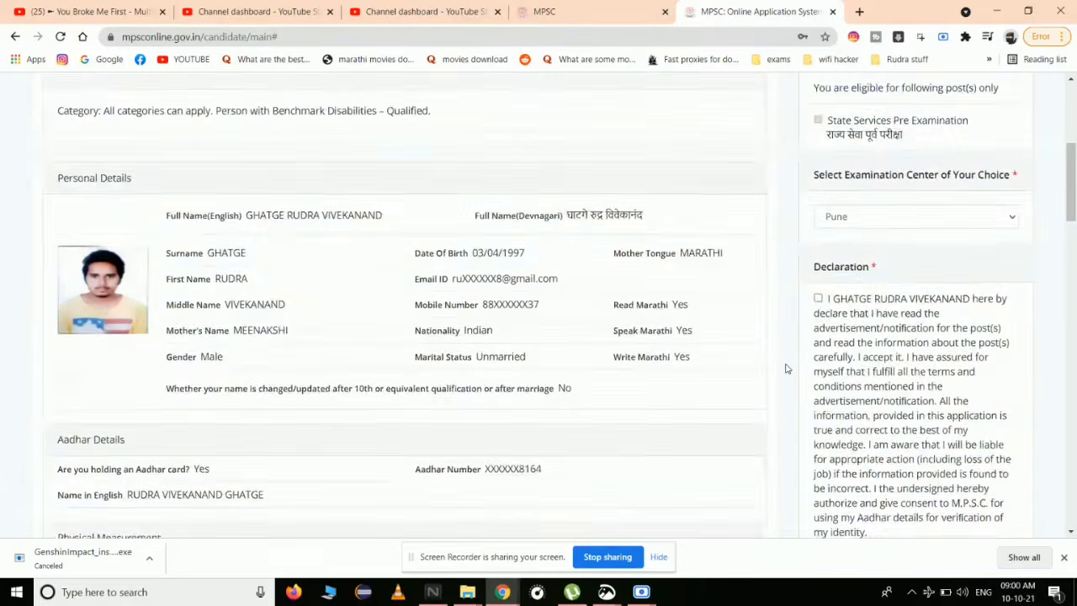
left_click(818, 298)
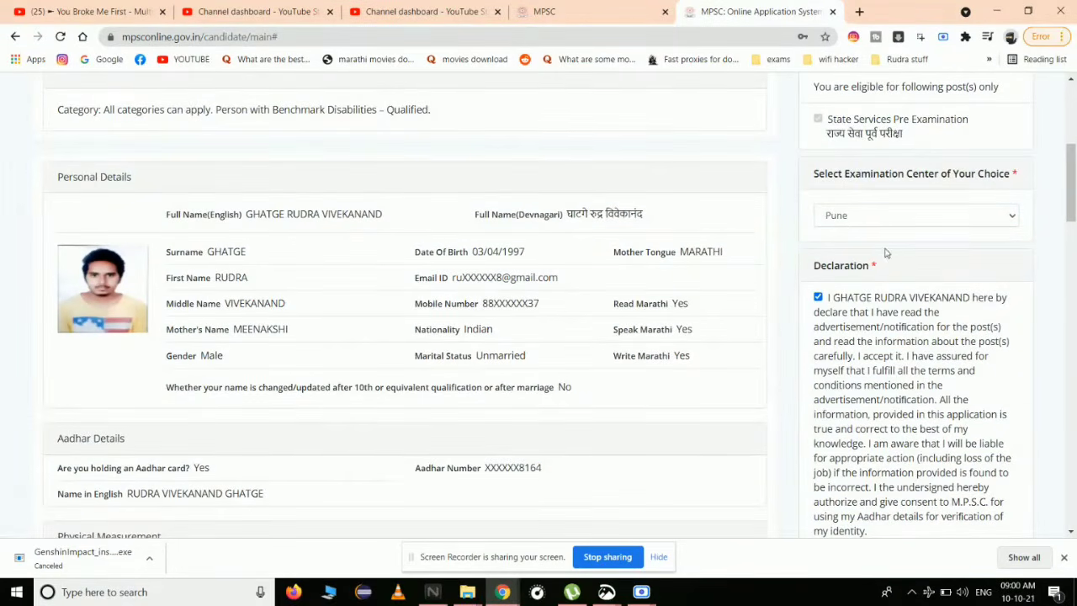
left_click(872, 217)
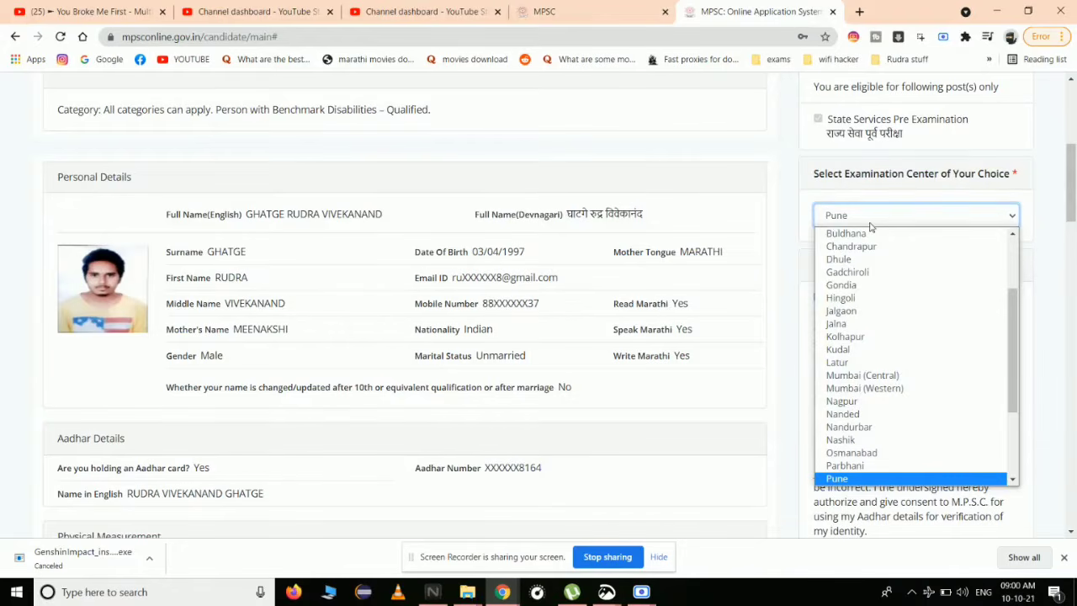
scroll(901, 402, "down", 3)
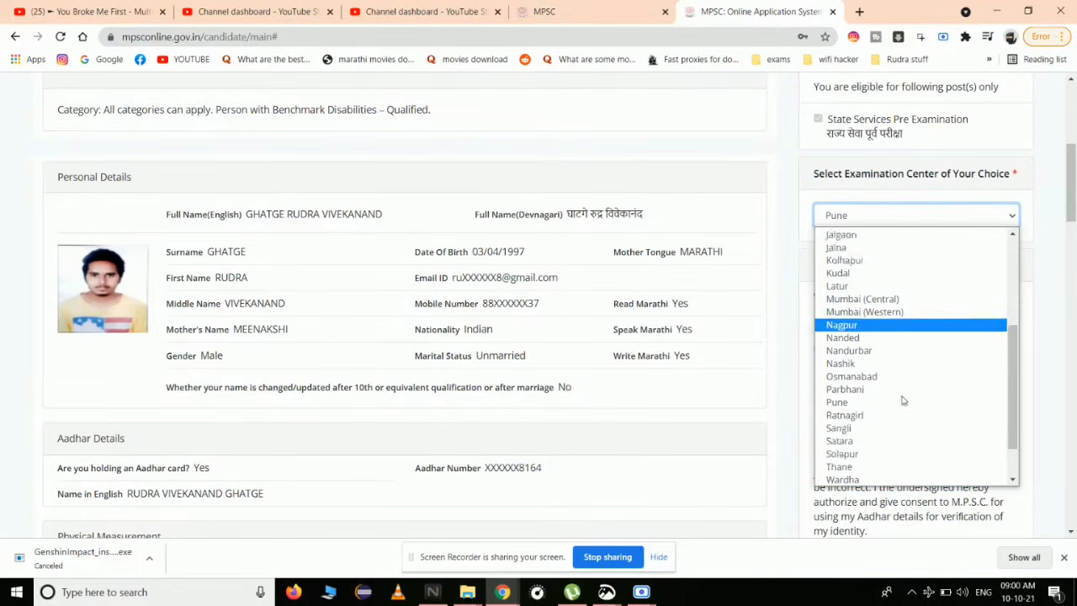
left_click(787, 309)
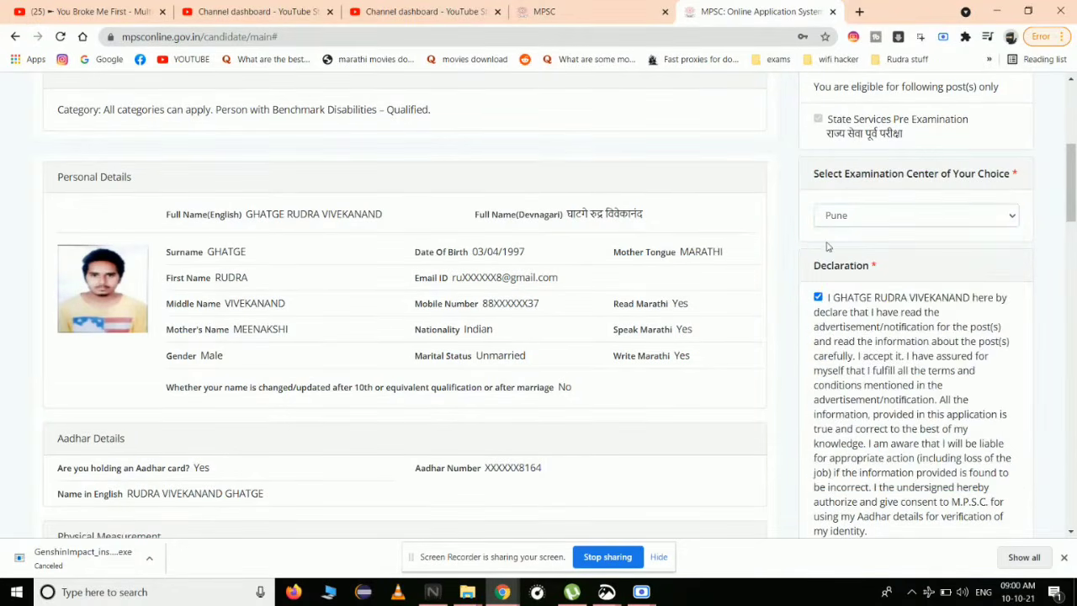
scroll(850, 313, "down", 2)
- Enter PUNE as the declaration location and submit the application for fee payment
left_click(898, 407)
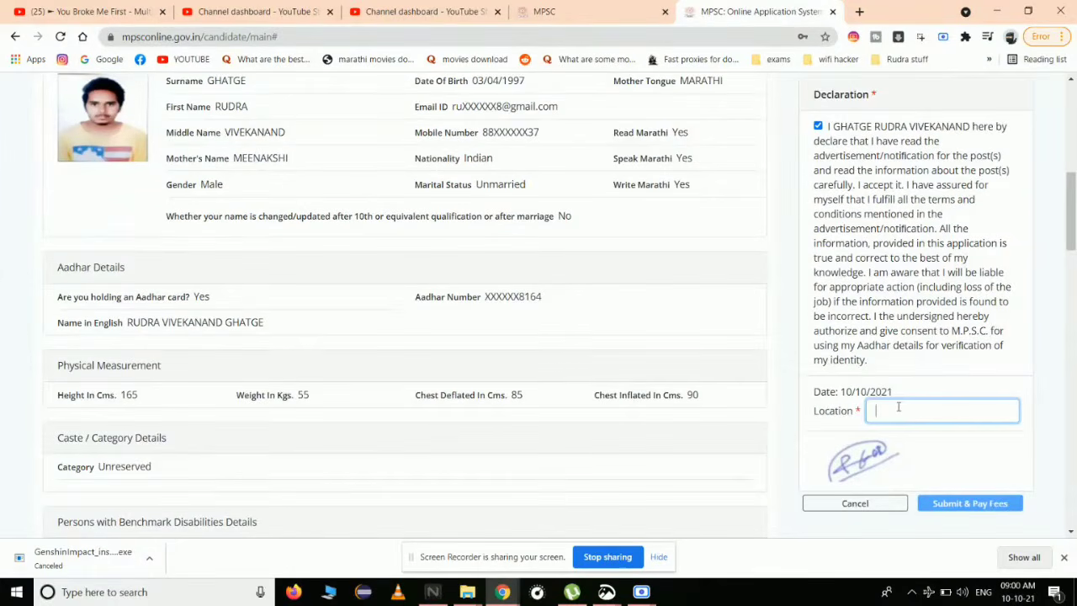
type("Pune")
key("BackSpace")
key("BackSpace")
key("BackSpace")
key("BackSpace")
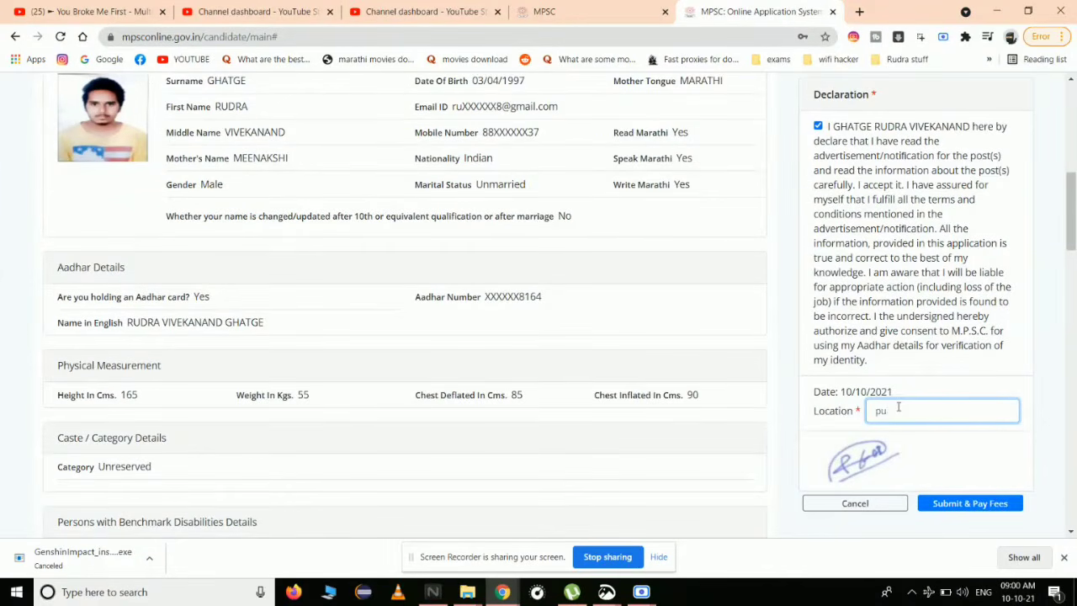
type("PUNE")
left_click(950, 504)
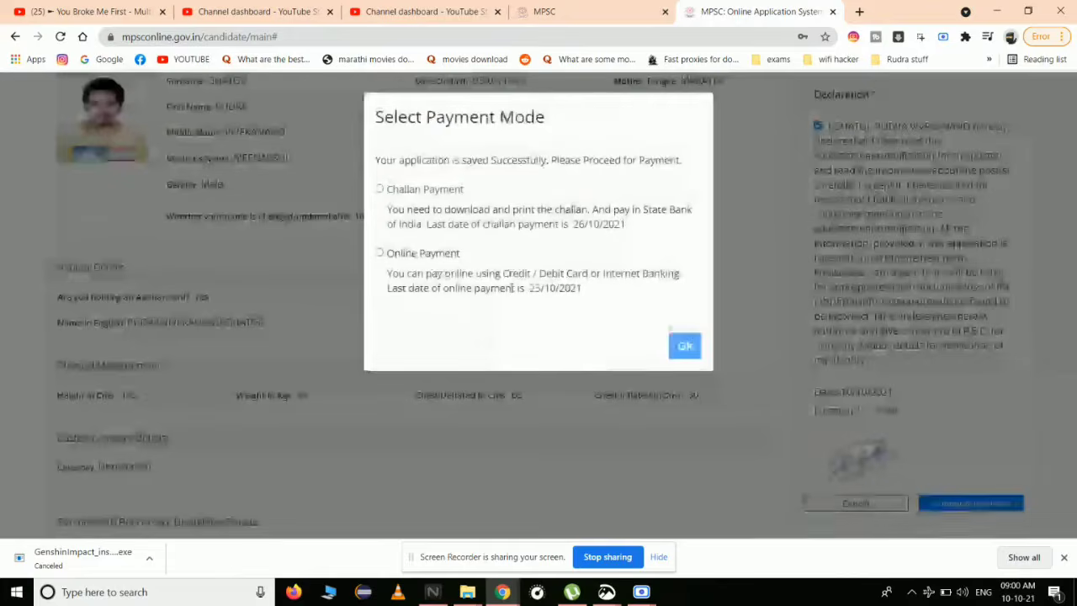
- Choose Online Payment through the SBI gateway and confirm
left_click(380, 253)
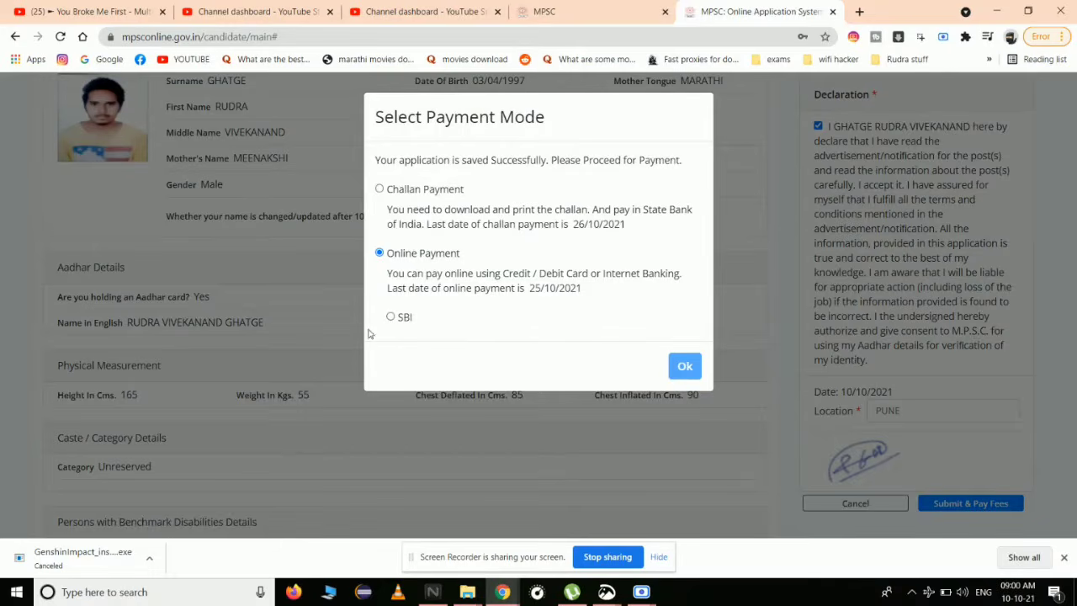
left_click(392, 317)
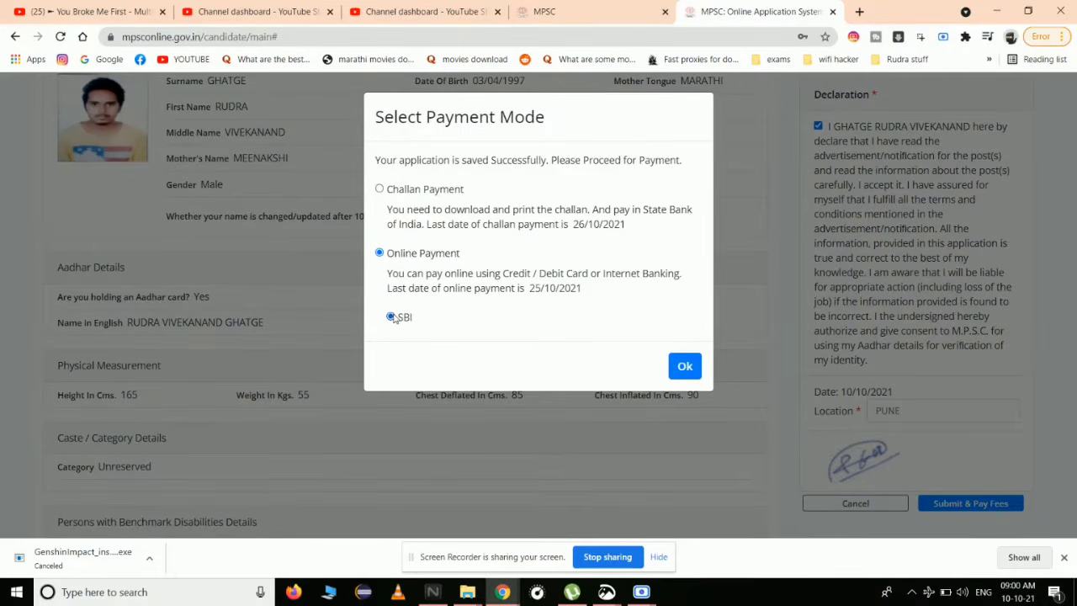
left_click(694, 365)
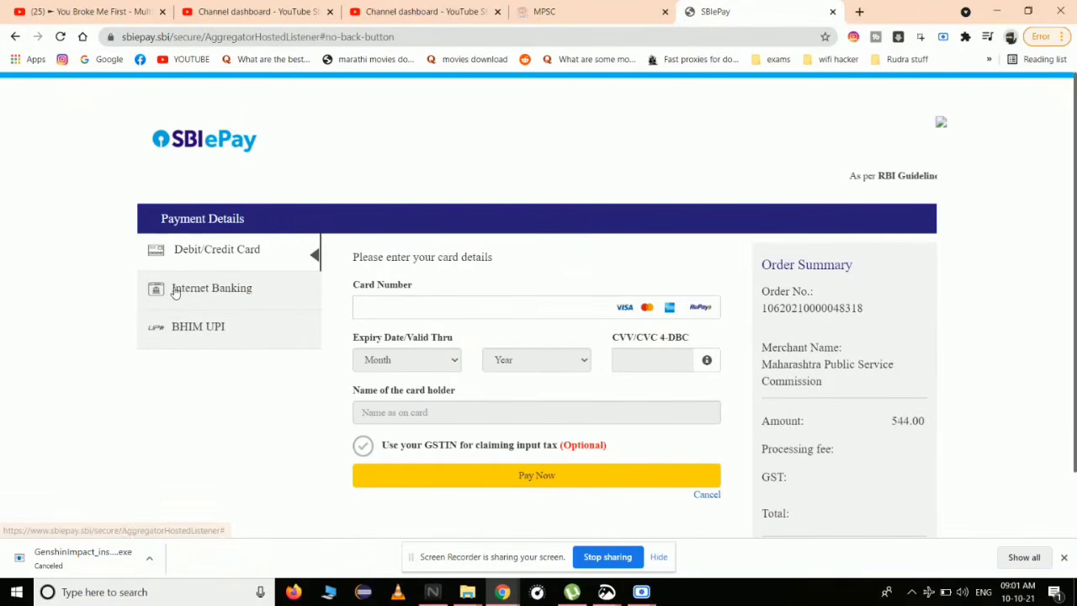
- Switch the SBIePay payment method to BHIM UPI and focus the ENTER UPI ID field
double_click(175, 290)
left_click_drag(175, 289, 213, 335)
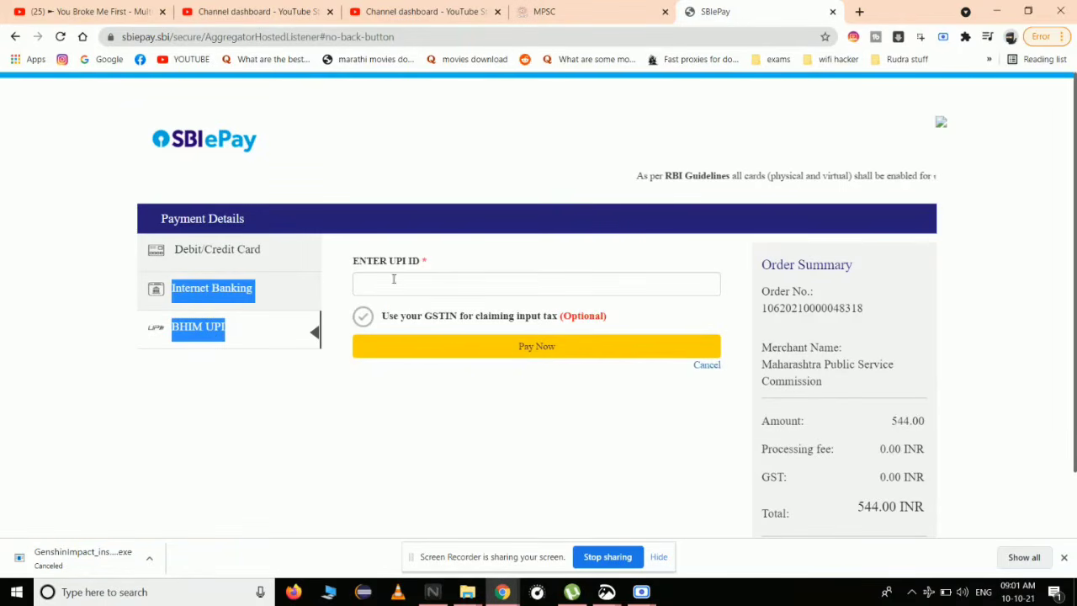
left_click(200, 249)
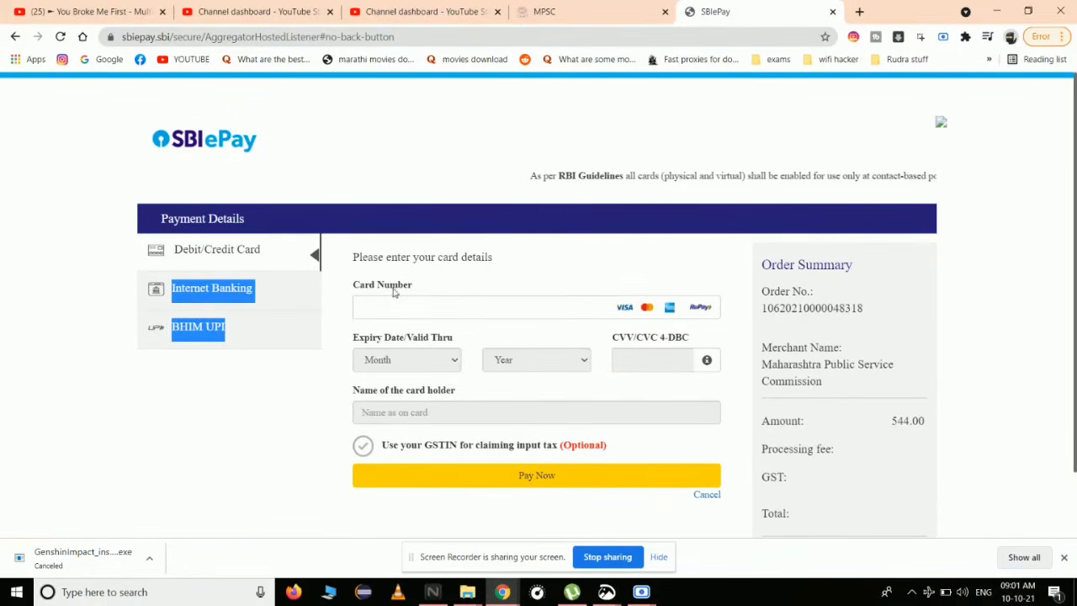
left_click(396, 301)
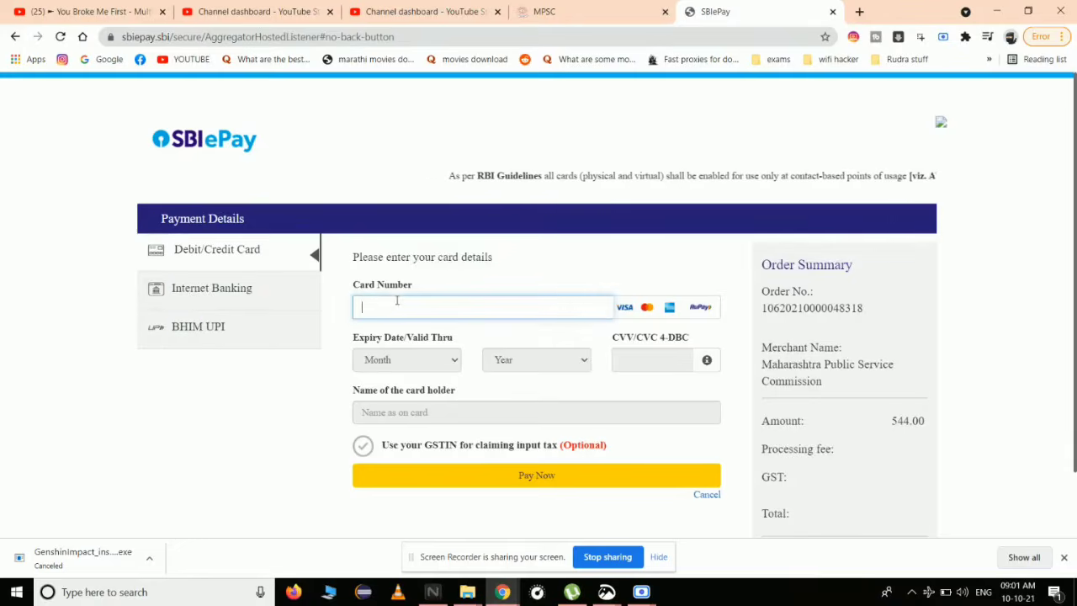
left_click(197, 327)
left_click(438, 278)
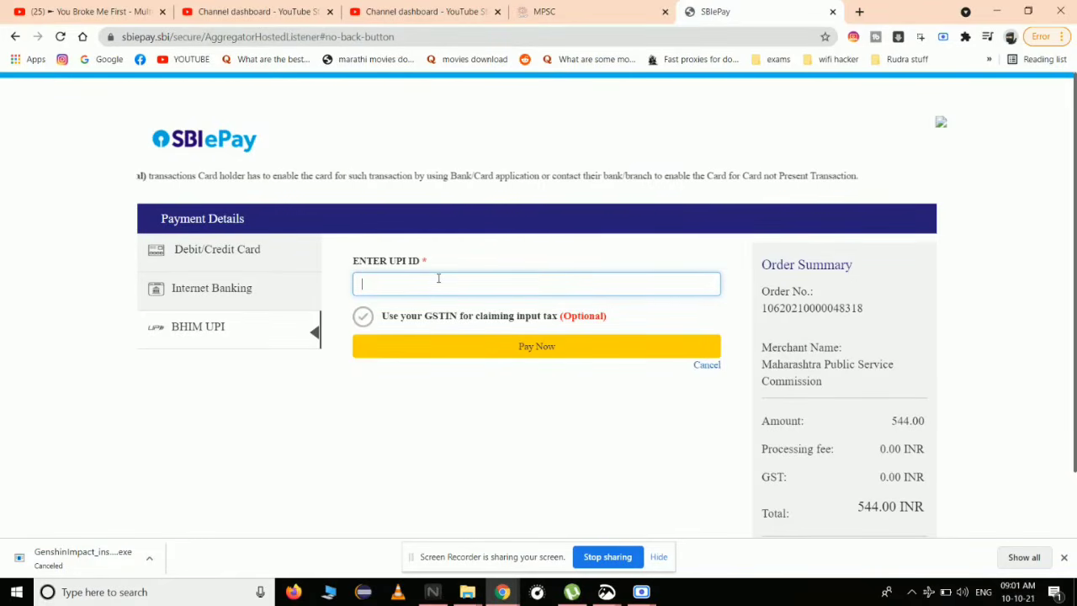
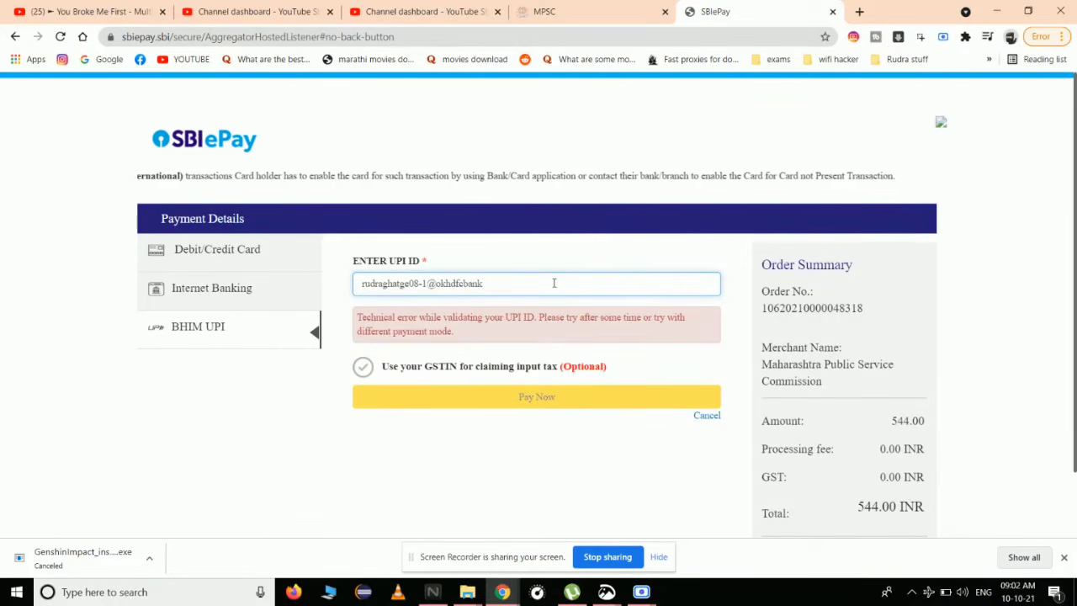
- Enter and verify the payer's UPI ID, then pay the 544 INR fee
left_click(452, 350)
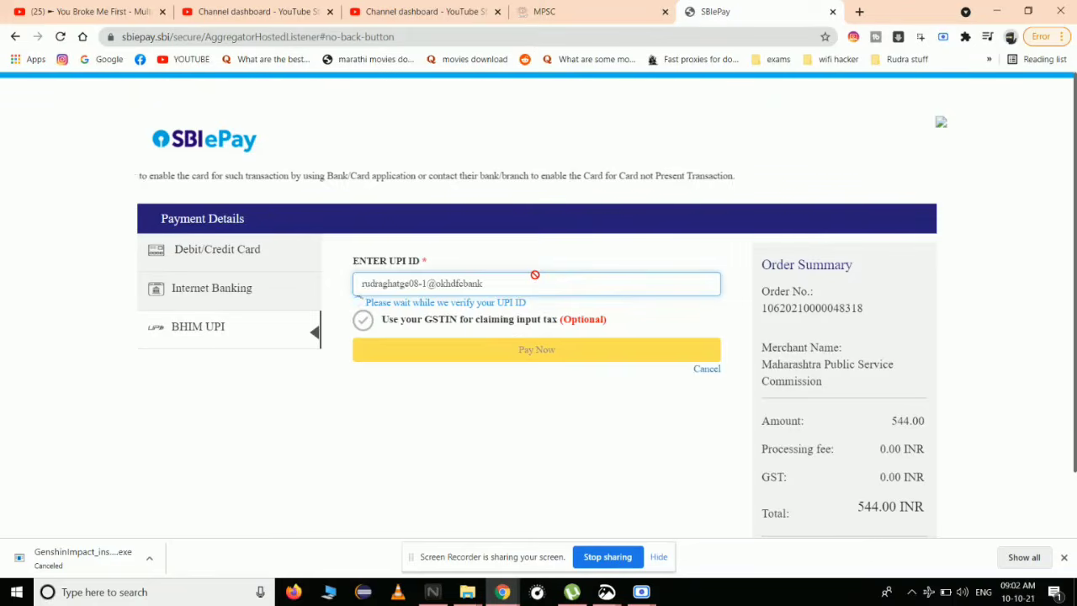
left_click(511, 344)
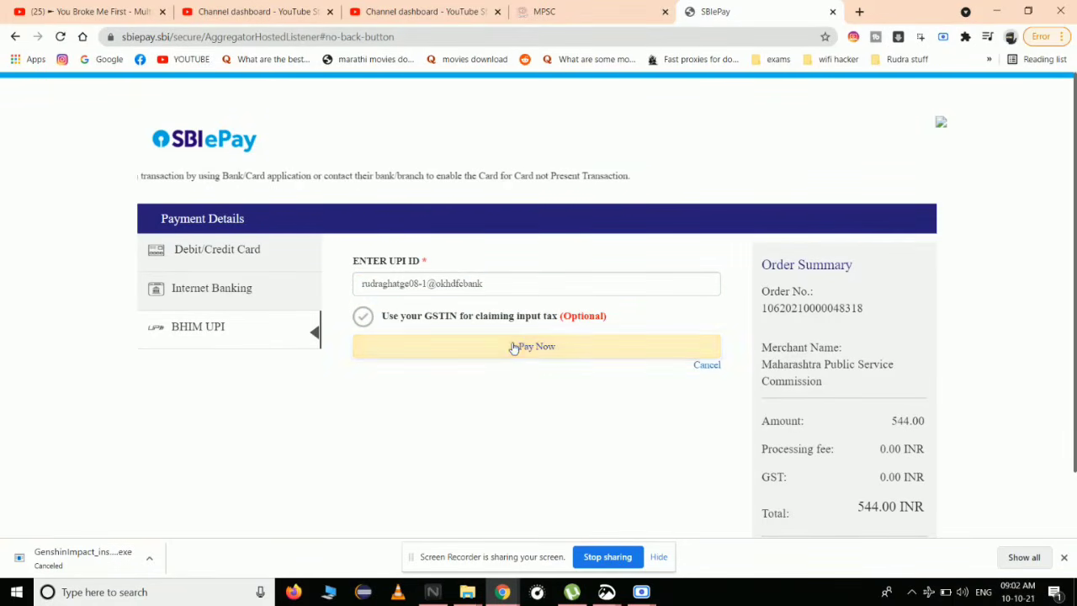